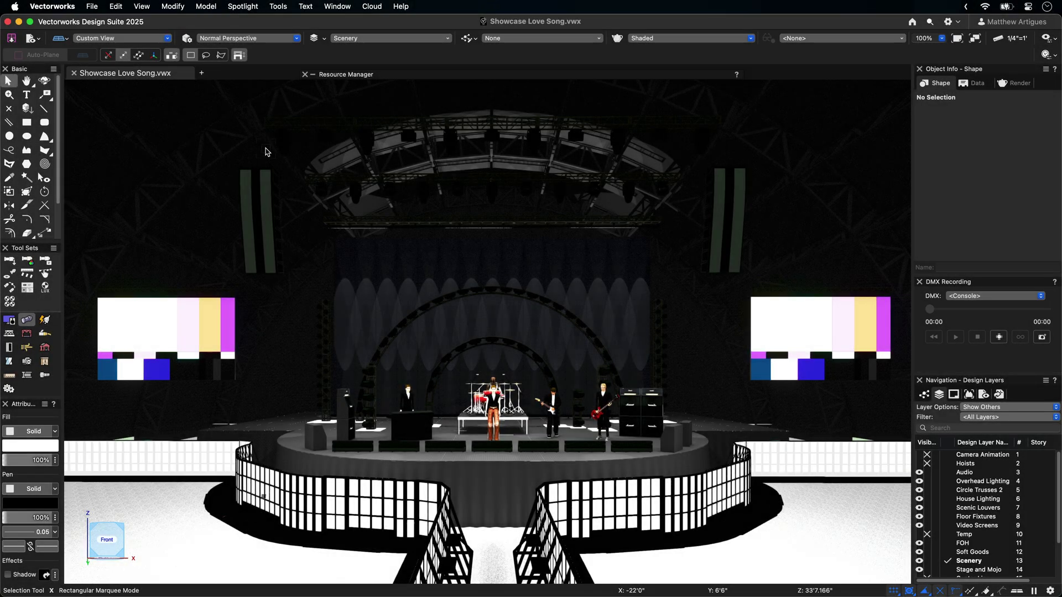
# Bring up the Spotlight menu with the stage shown in front perspective
pyautogui.click(243, 6)
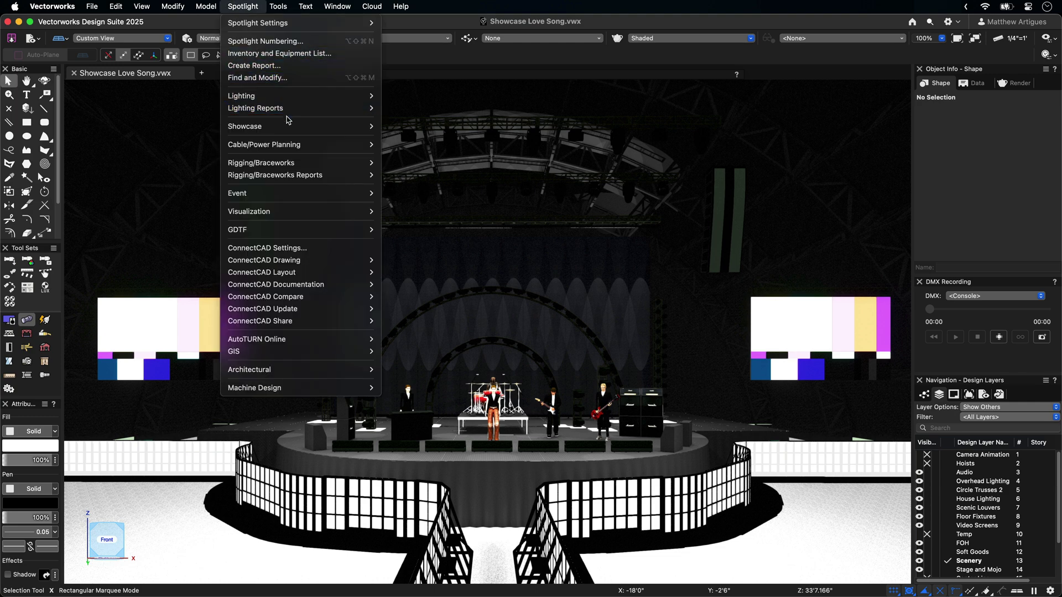
# Start Showcase, load Love Song DMX Recording v3 and scrub ahead to light the stage
pyautogui.moveTo(289, 127)
pyautogui.click(418, 127)
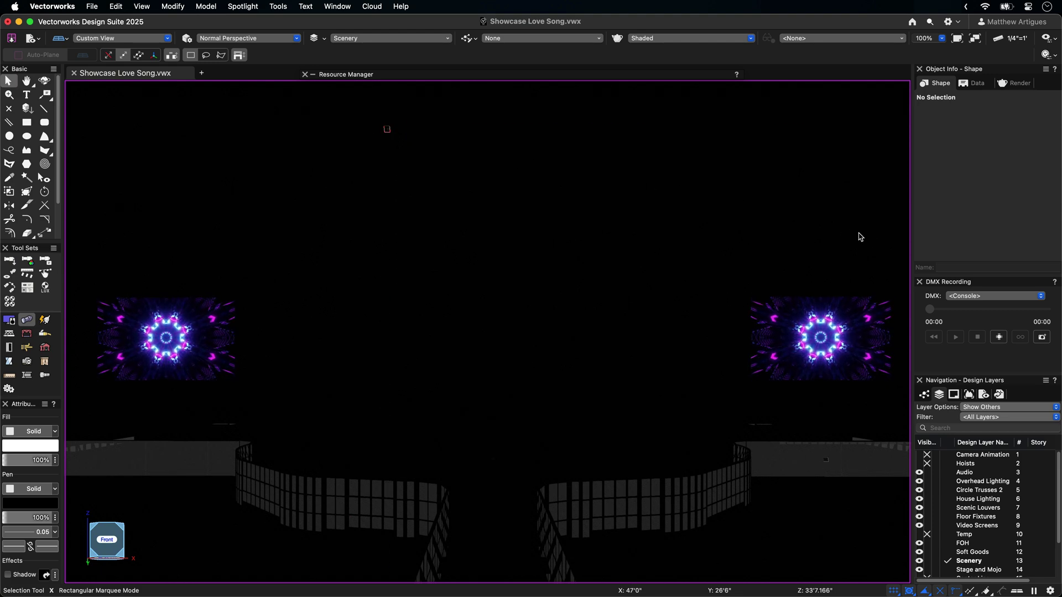
pyautogui.click(994, 296)
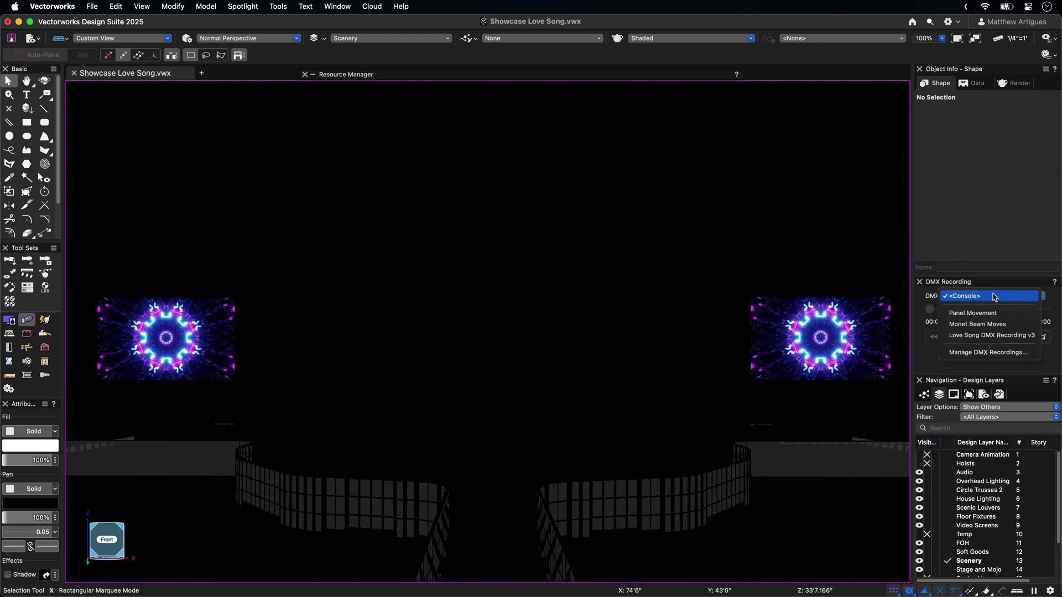
pyautogui.click(993, 336)
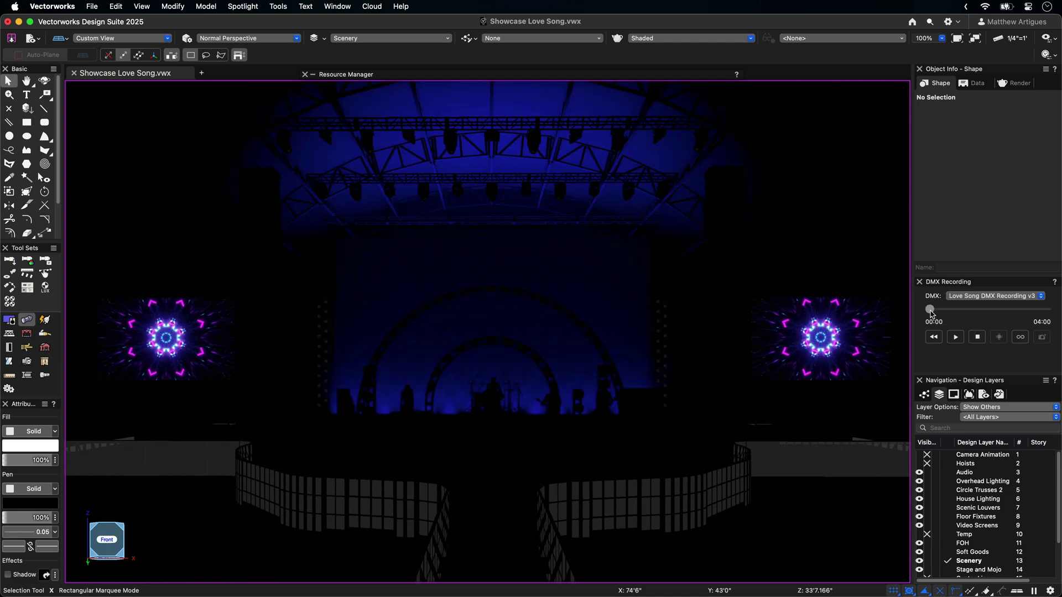
pyautogui.moveTo(931, 313); pyautogui.dragTo(949, 311)
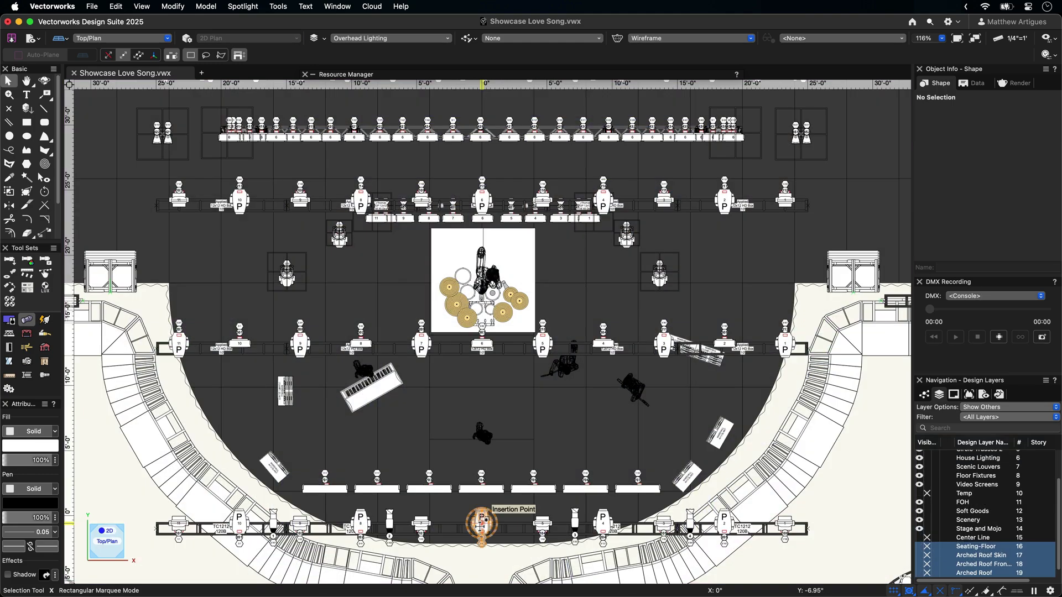
# Switch back to the shaded, unlit custom perspective of the stage
pyautogui.click(481, 523)
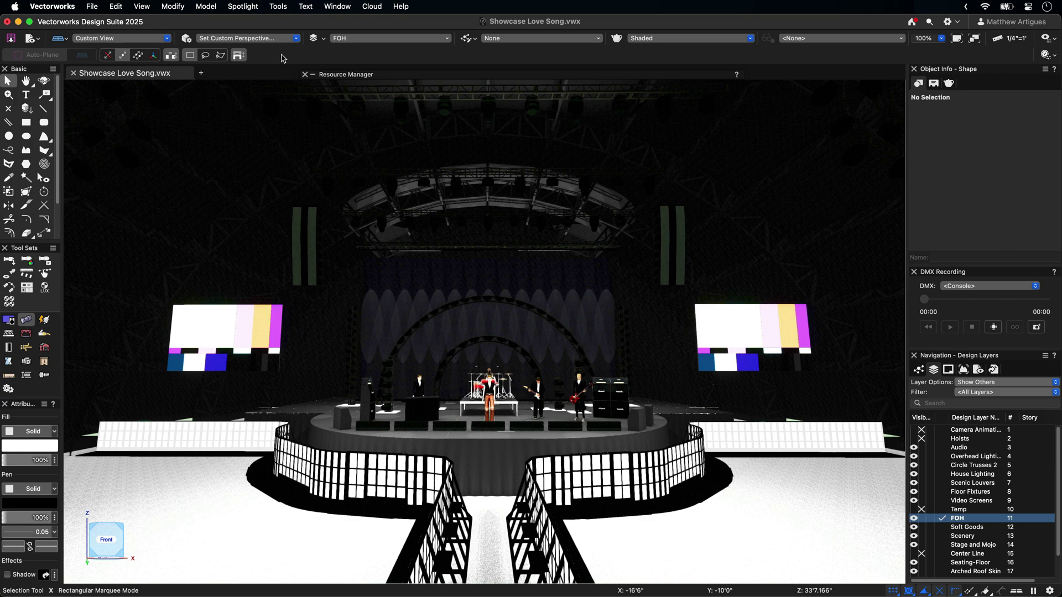
# In Spotlight Settings > Showcase Preferences, keep Artnet as the DMX data provider
pyautogui.click(242, 6)
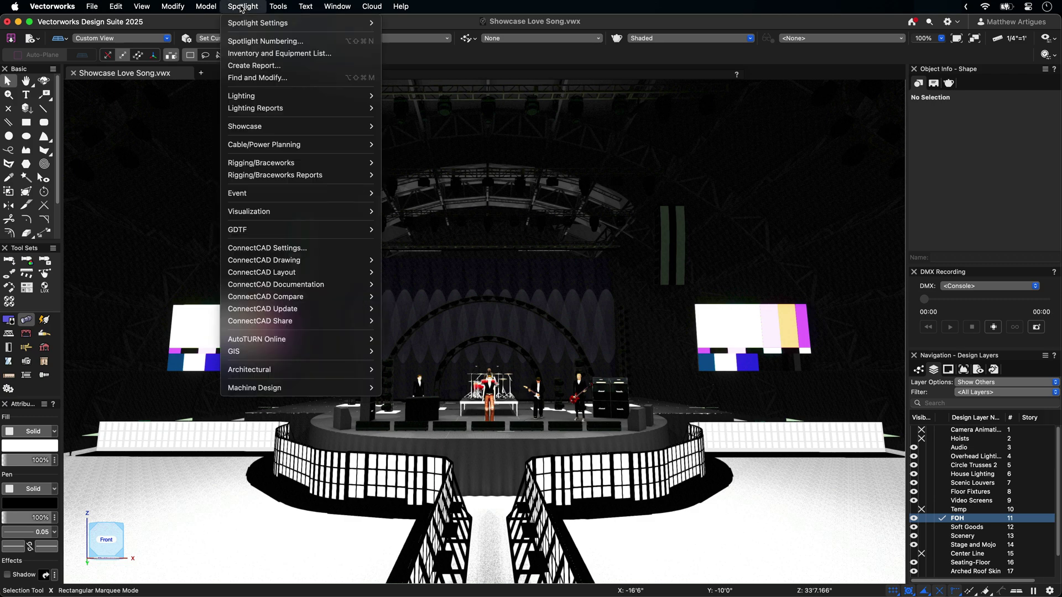
pyautogui.moveTo(244, 25)
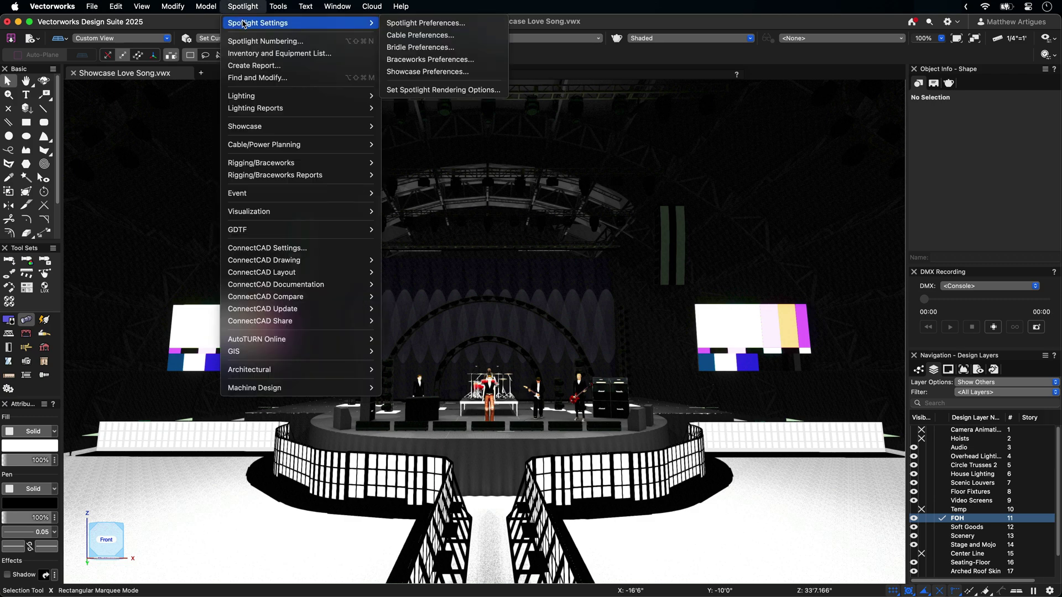
pyautogui.click(388, 72)
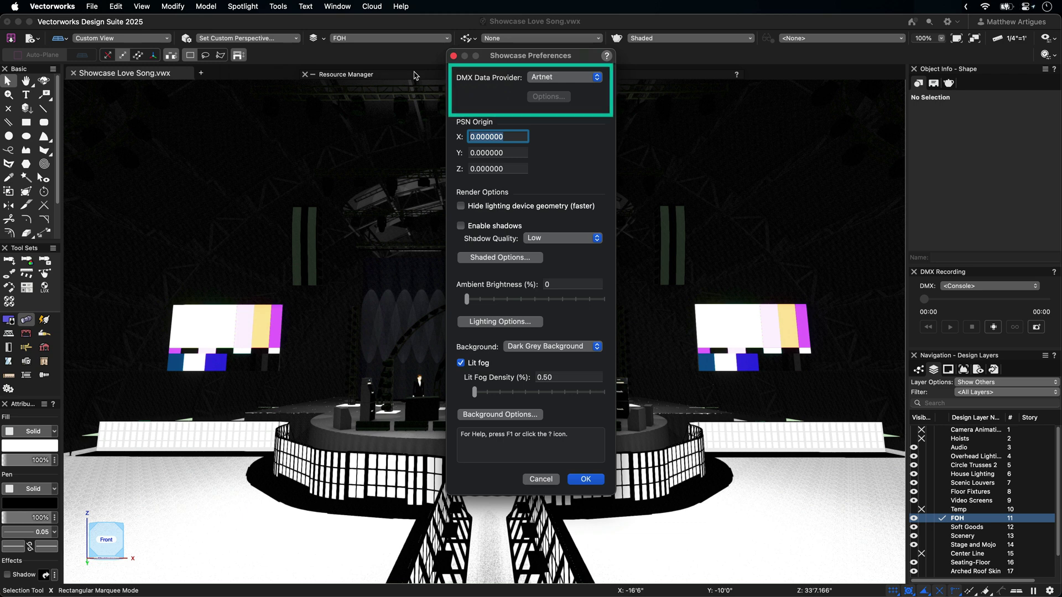
pyautogui.click(558, 79)
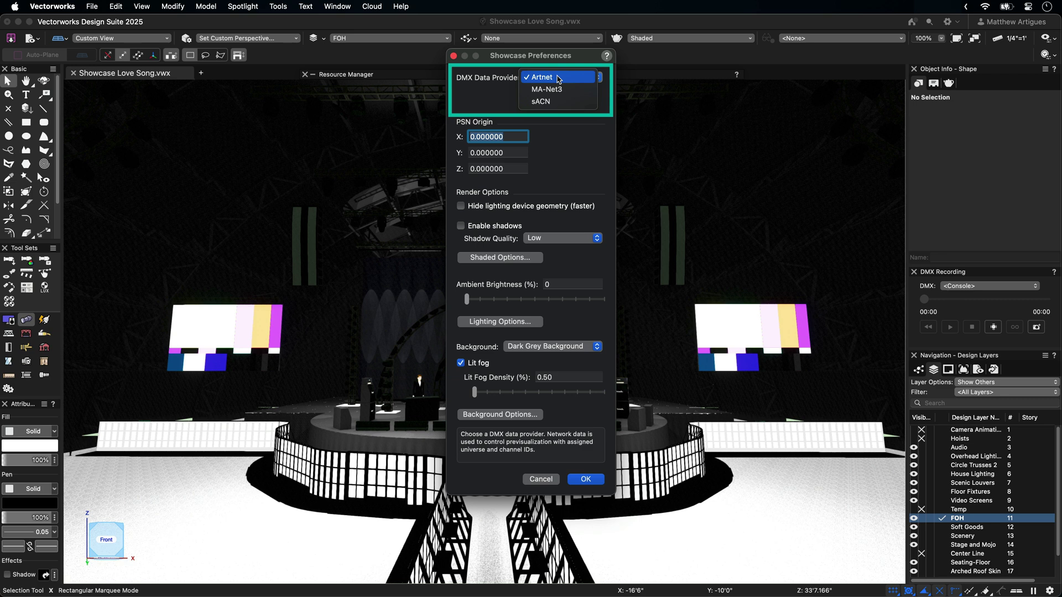
pyautogui.click(557, 78)
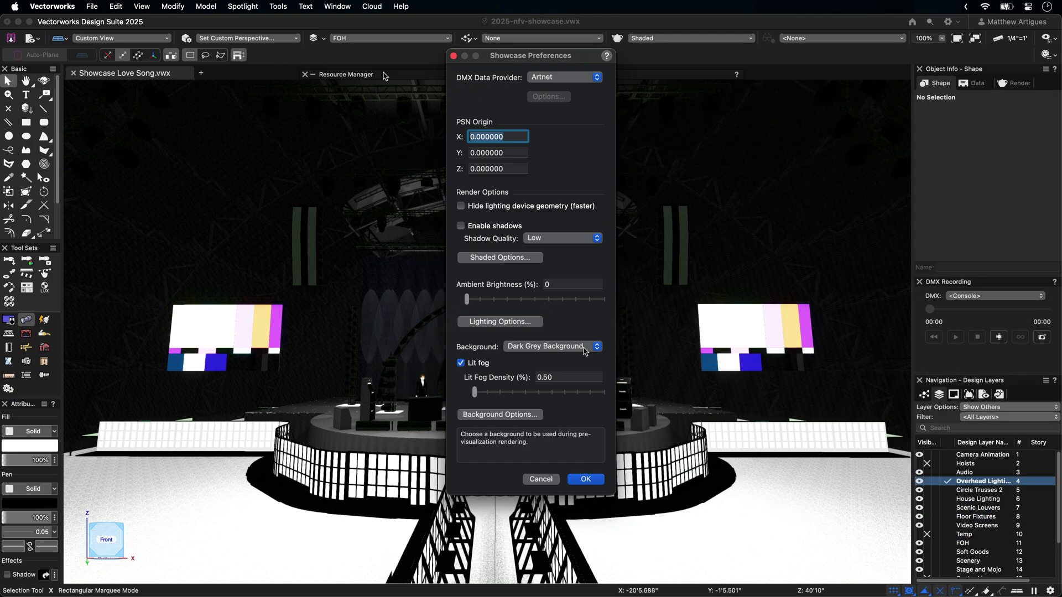
# Keep the Dark Grey Background, check its background options, then view Showcase shaded options
pyautogui.click(585, 346)
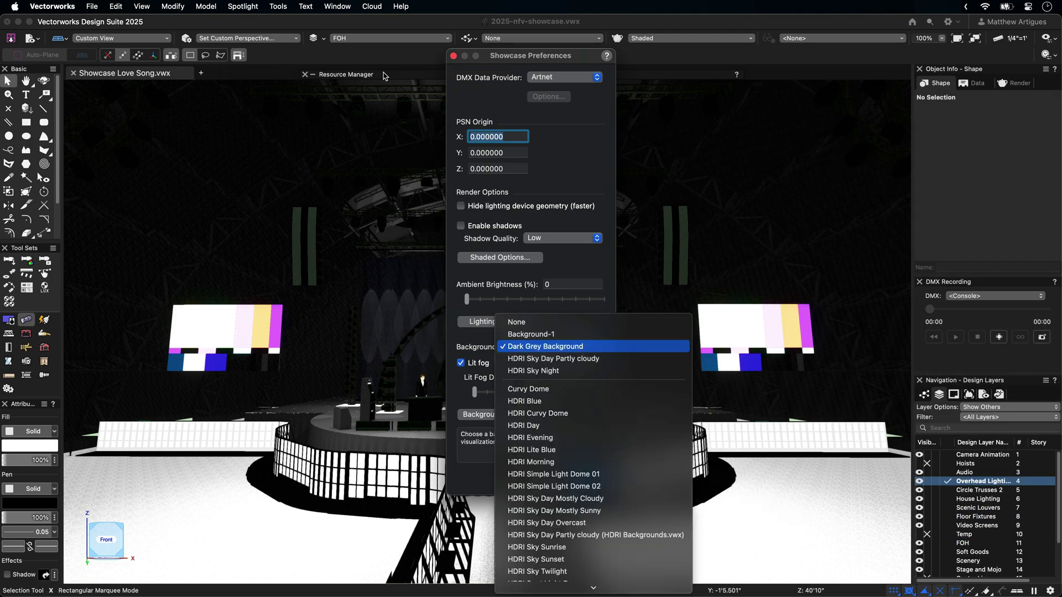
pyautogui.click(585, 347)
pyautogui.click(500, 415)
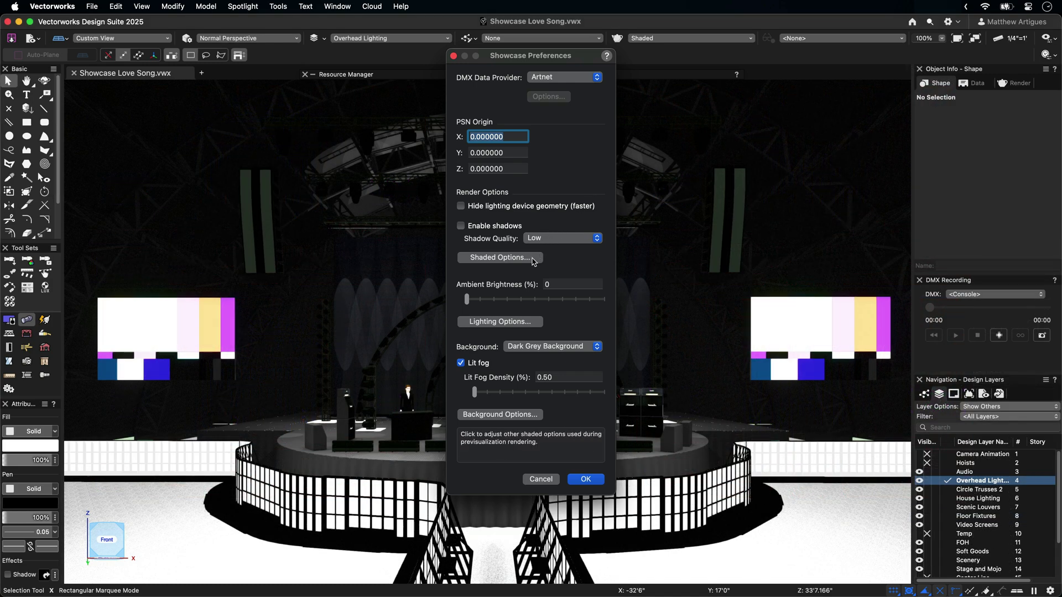
pyautogui.click(533, 259)
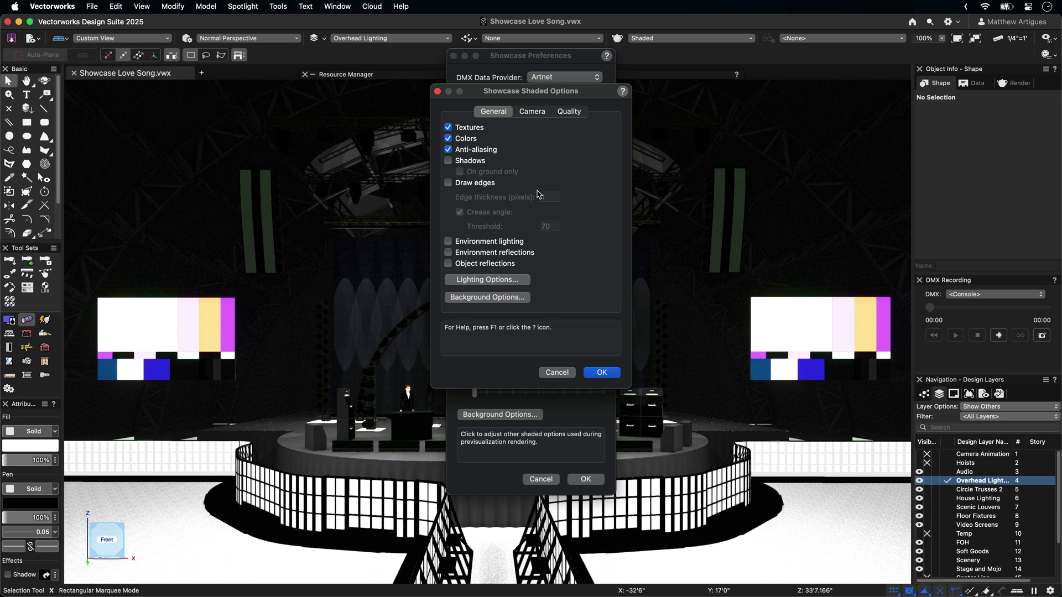
# Check the camera exposure settings, then play the Love Song DMX recording
pyautogui.click(533, 113)
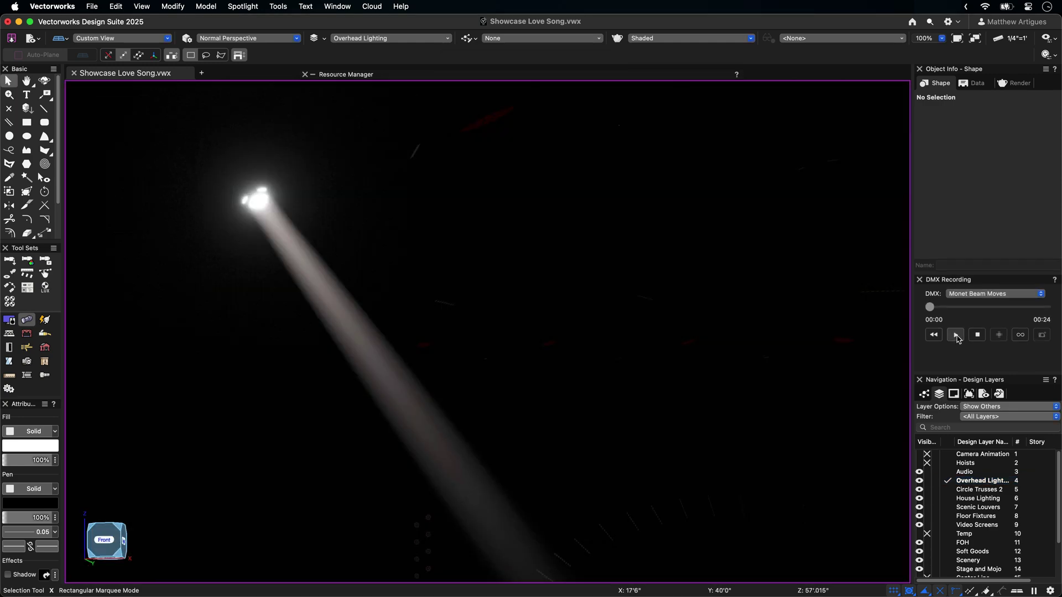
pyautogui.click(957, 336)
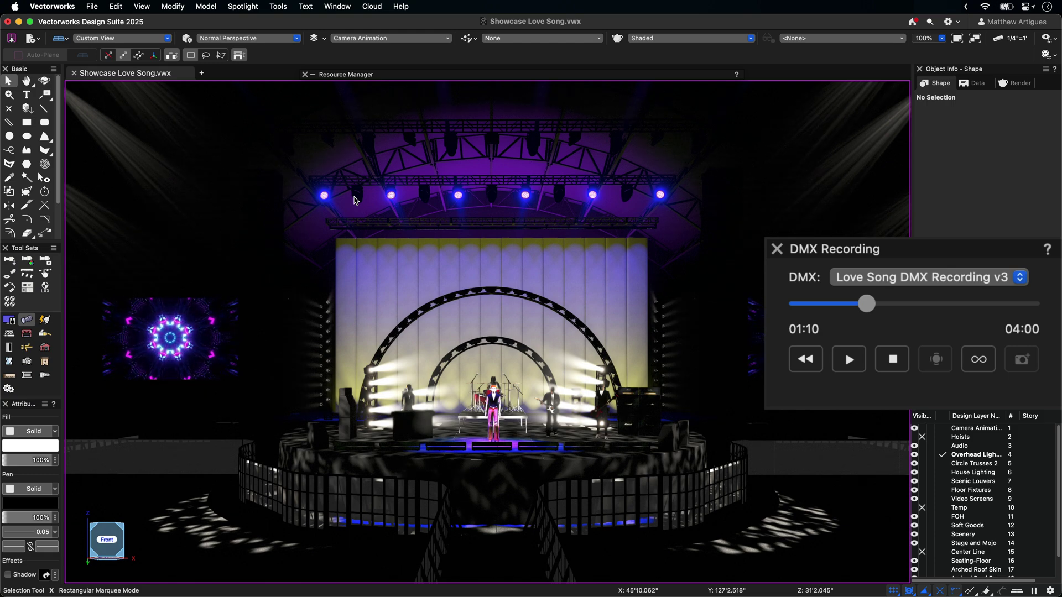
# Let the Love Song playback run and show the DMX recordings list
pyautogui.click(242, 7)
pyautogui.moveTo(276, 127)
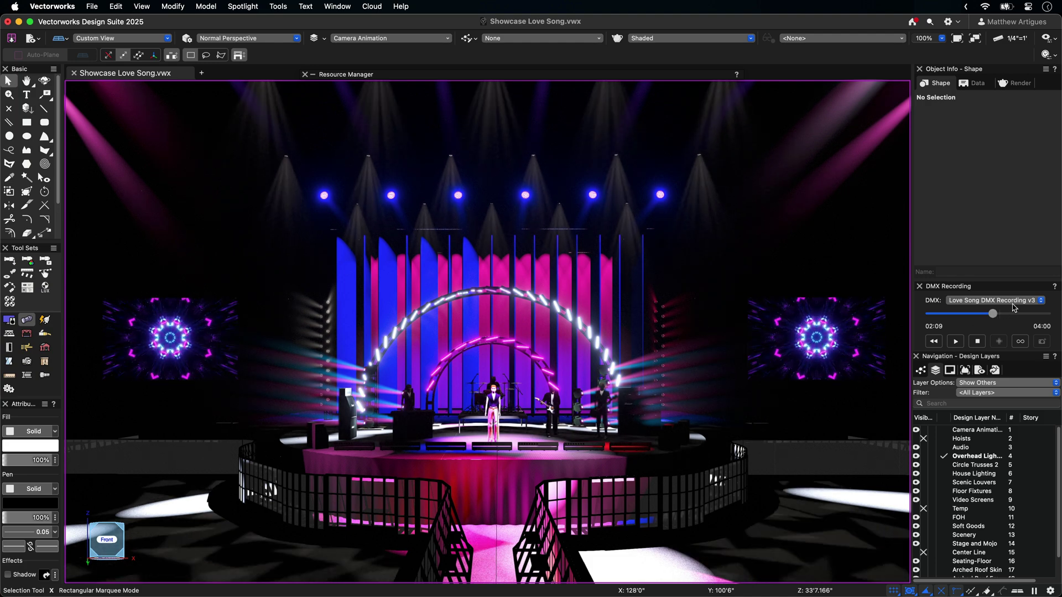
pyautogui.click(1019, 304)
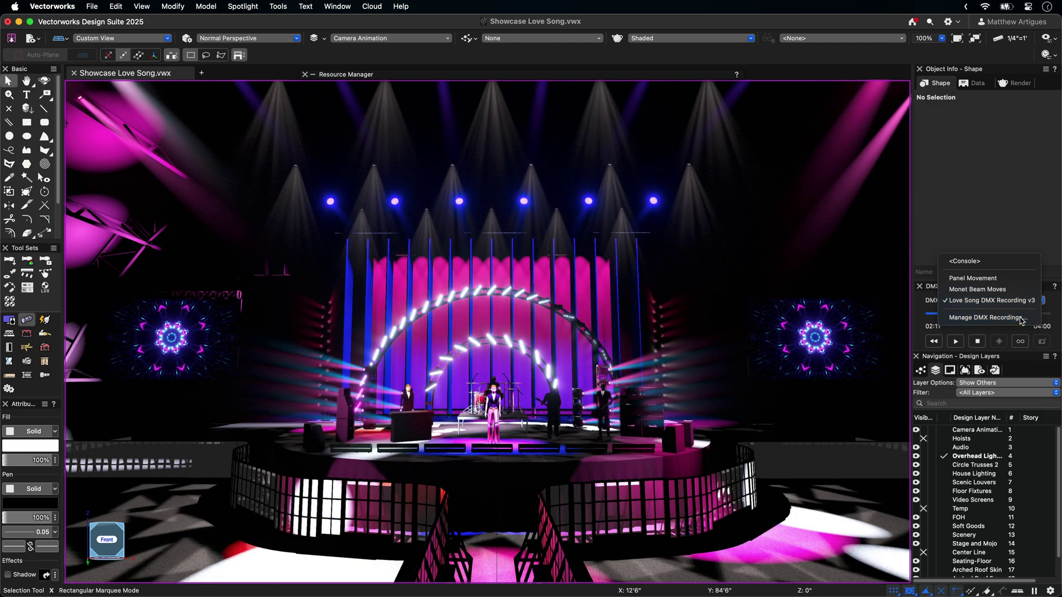
# Inspect the stored DMX recordings and their durations in Manage DMX Recordings, then close it
pyautogui.click(1021, 319)
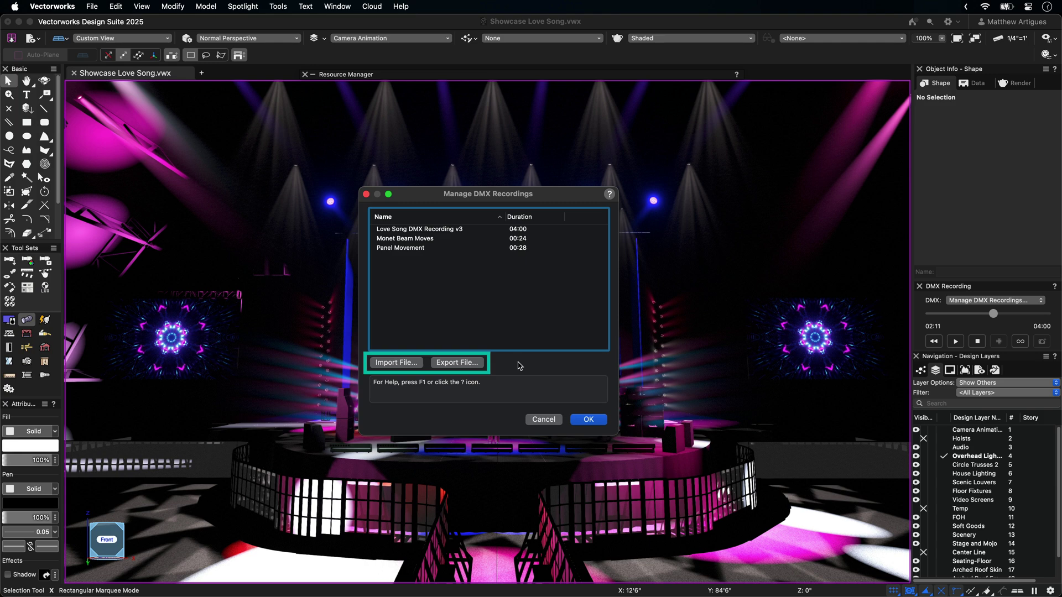
pyautogui.press('Return')
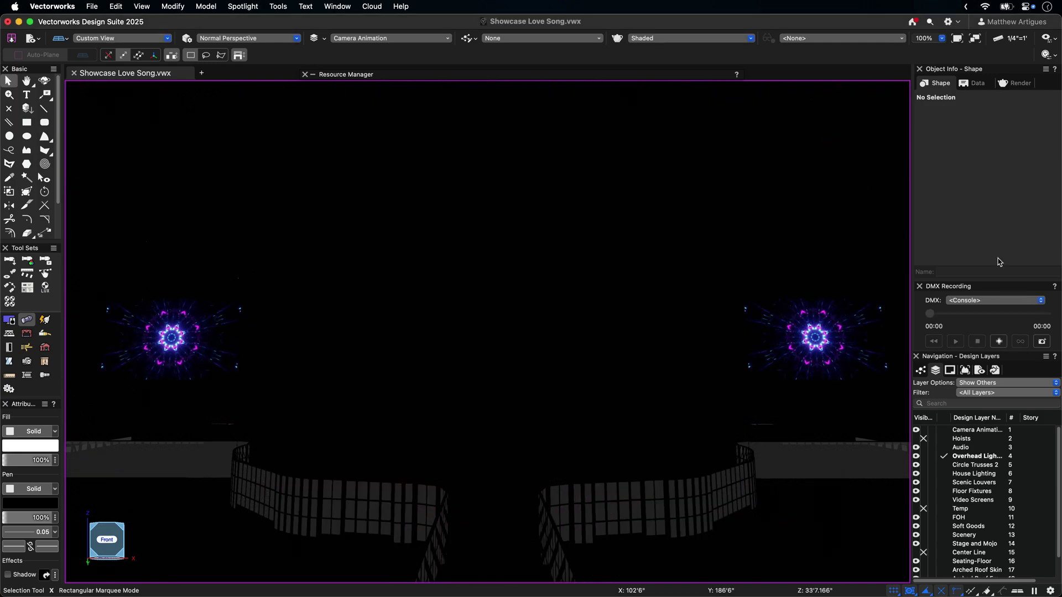
# Load Love Song DMX Recording v3 and record the live DMX input, dismissing the name prompt
pyautogui.click(1003, 300)
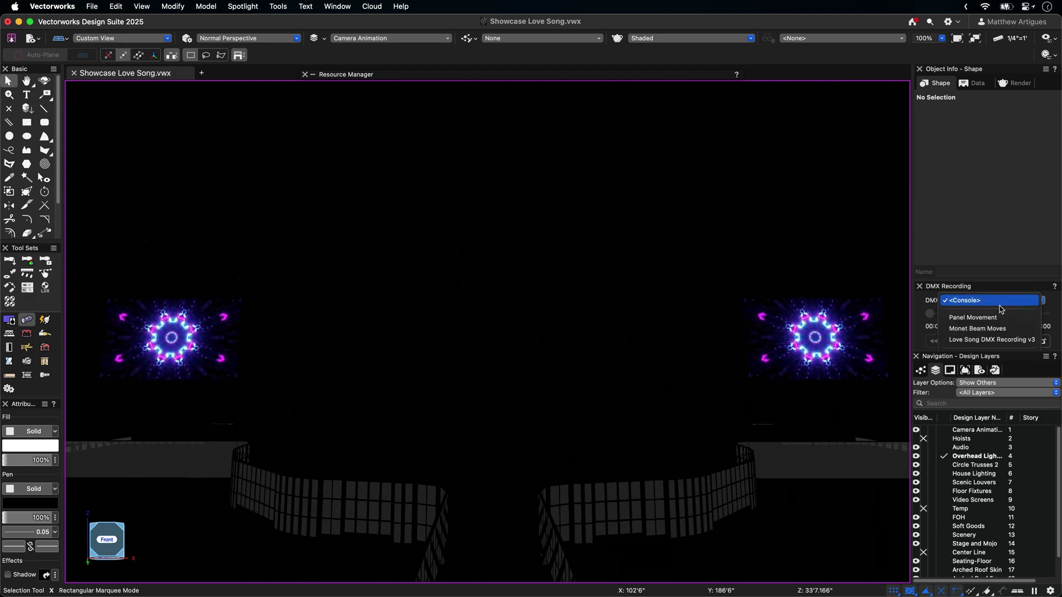
pyautogui.click(1003, 340)
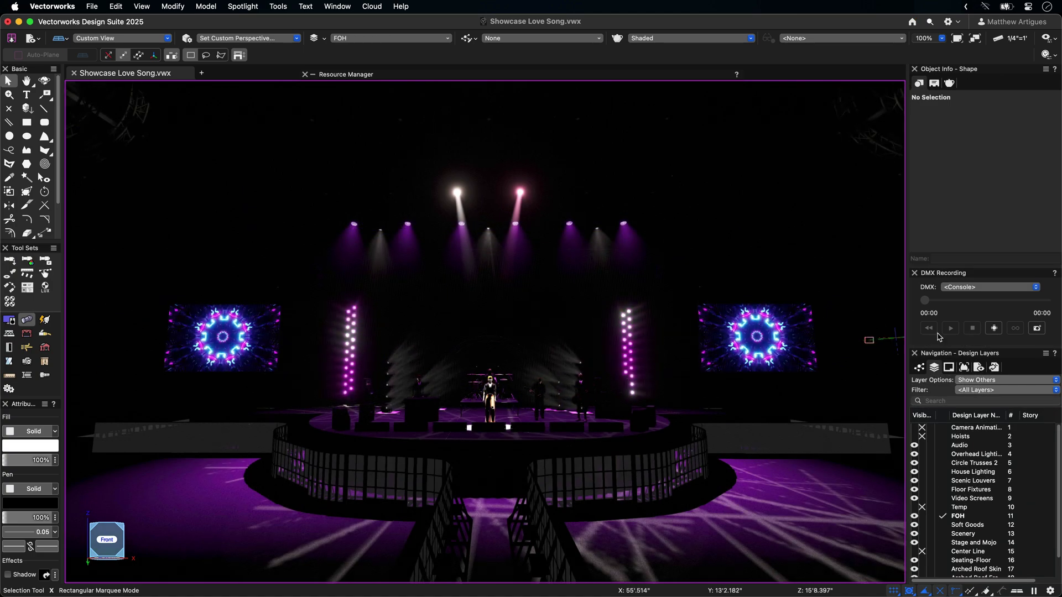
pyautogui.click(993, 328)
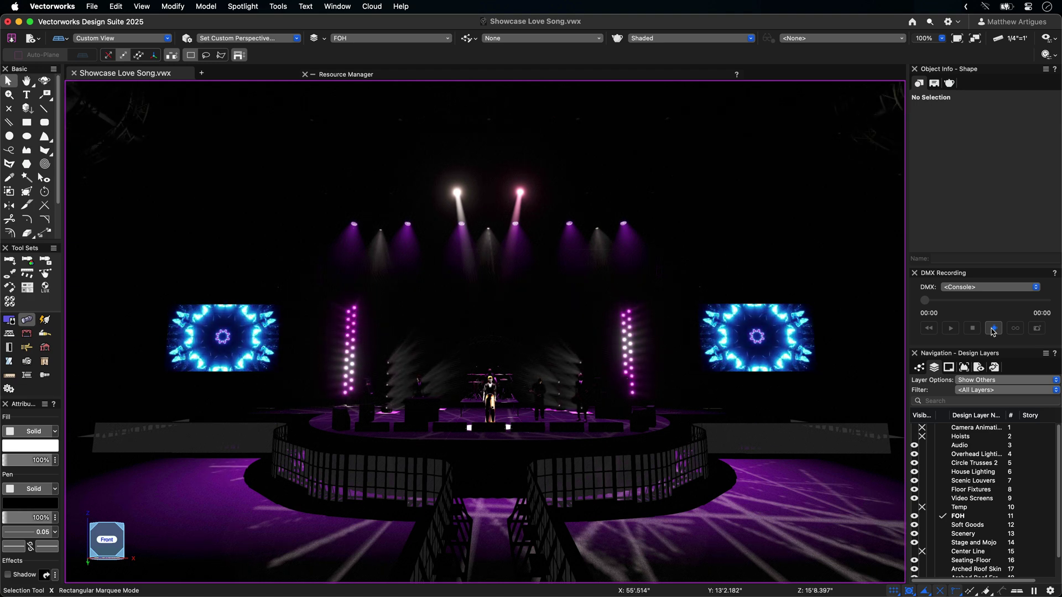
pyautogui.click(993, 328)
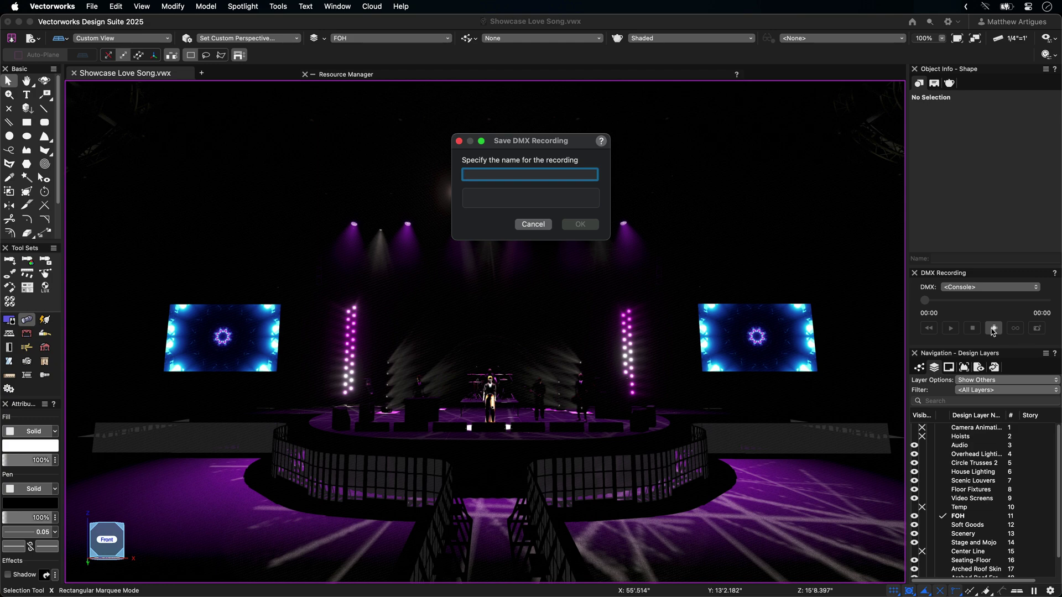
pyautogui.press('Escape')
# Name the new DMX snapshot 'Solo 1' and confirm it
pyautogui.click(1037, 329)
pyautogui.write('Solo 1')
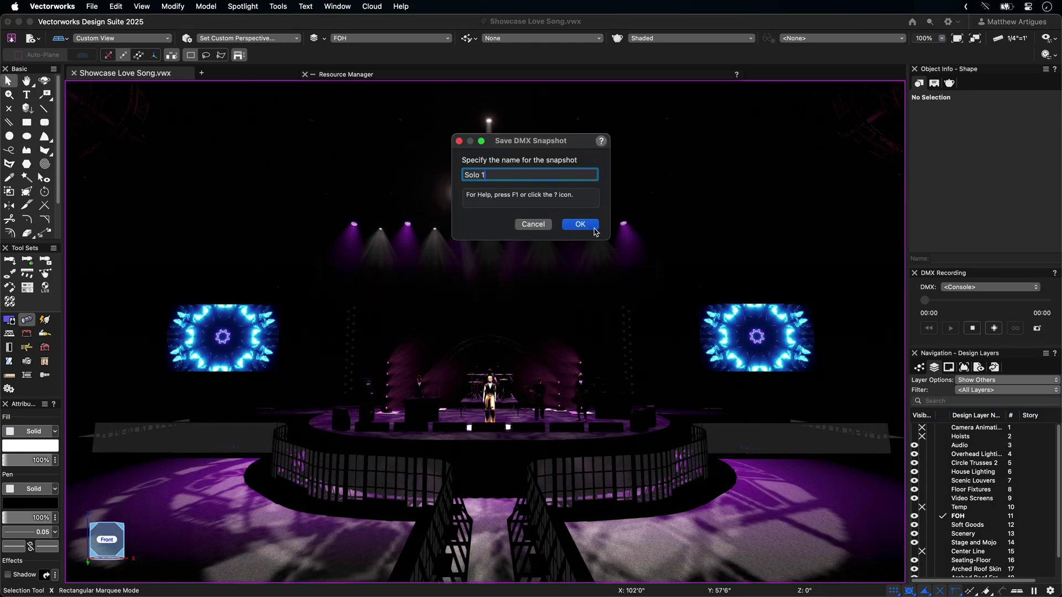
pyautogui.press('Return')
# Switch the DMX source back to the live console
pyautogui.click(971, 275)
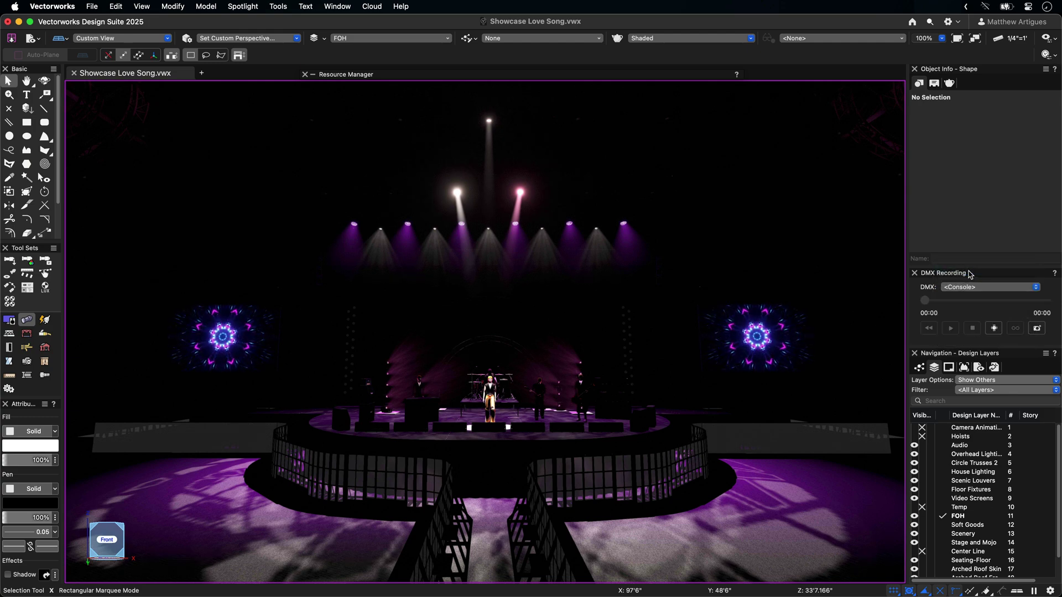
pyautogui.click(977, 287)
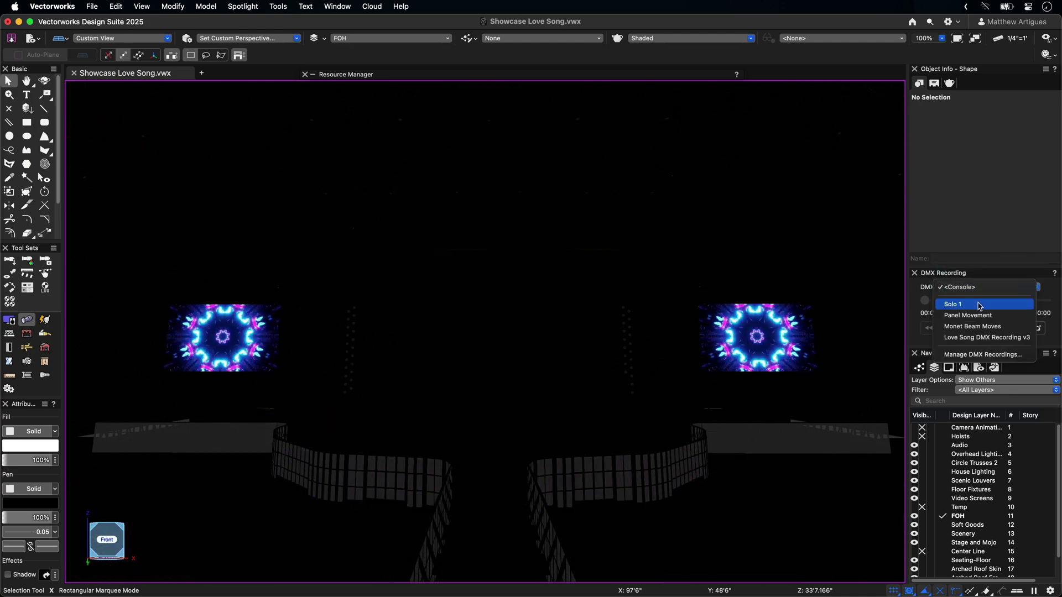
pyautogui.click(980, 304)
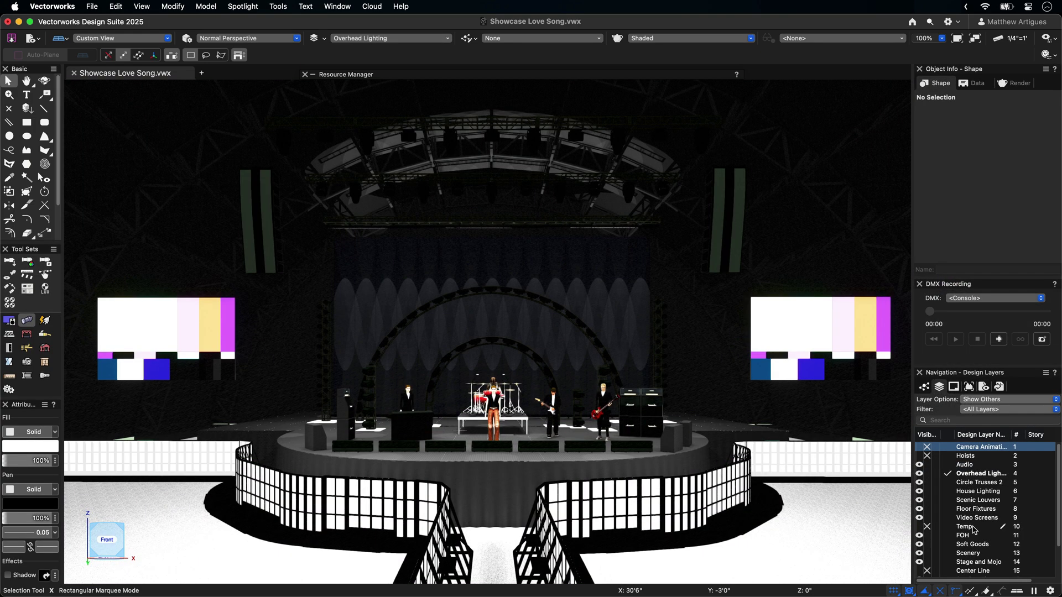
# On the Video Screens layer, select both LED screens and edit their array image
pyautogui.click(948, 518)
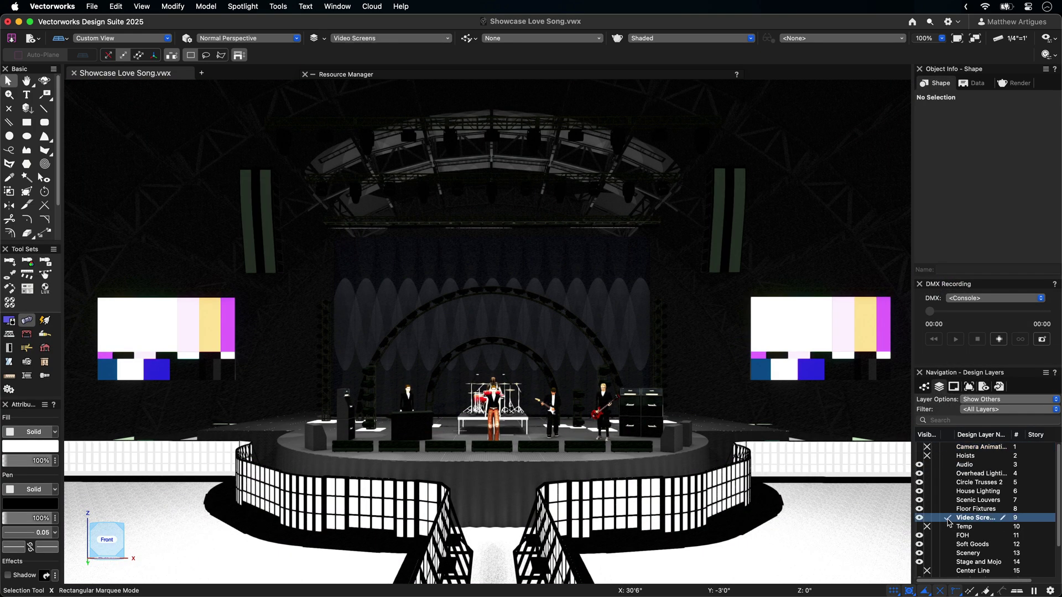
pyautogui.click(202, 355)
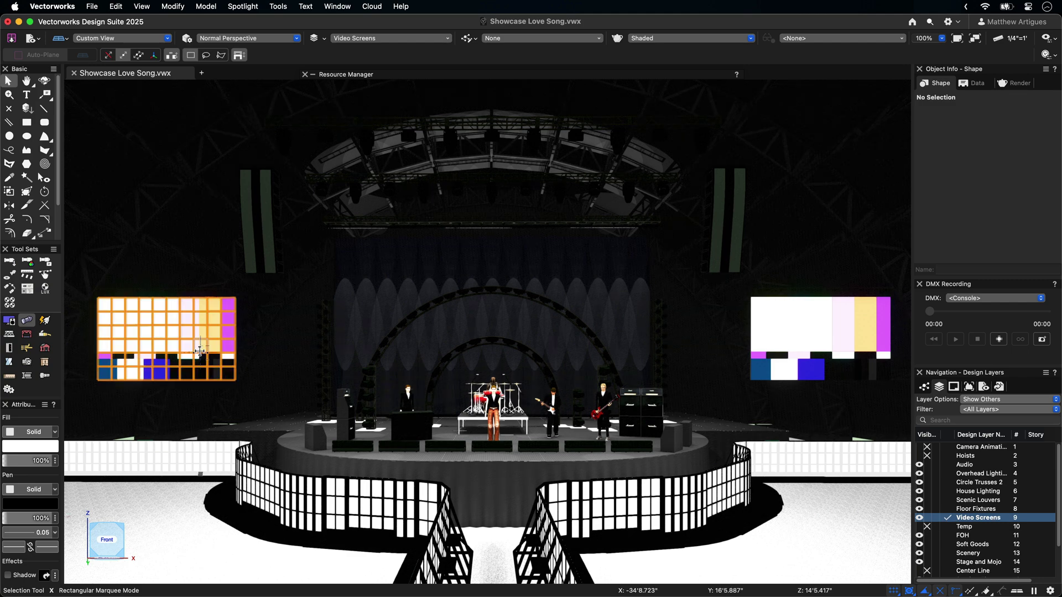
pyautogui.keyDown('shift'); pyautogui.click(794, 349); pyautogui.keyUp('shift')
pyautogui.click(943, 149)
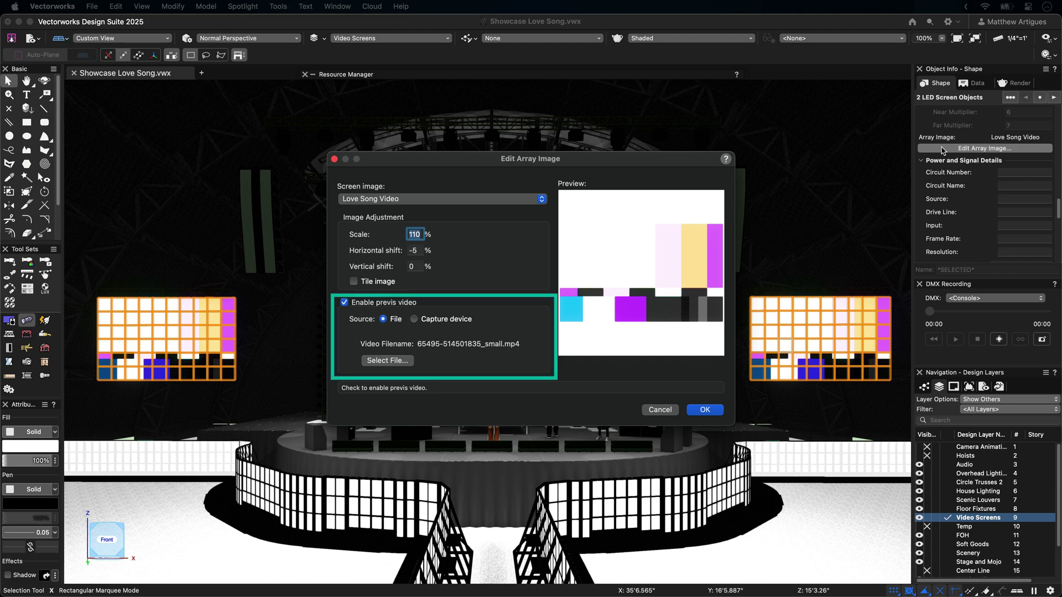
# Confirm the previs video settings, start Showcase, and play Love Song DMX Recording v3
pyautogui.press('Return')
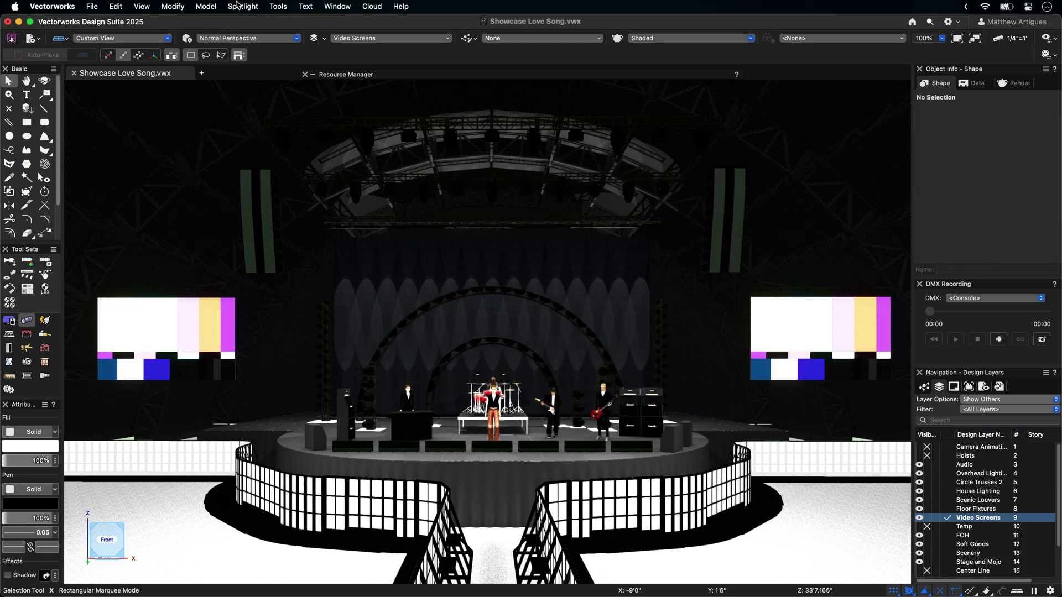
pyautogui.click(239, 6)
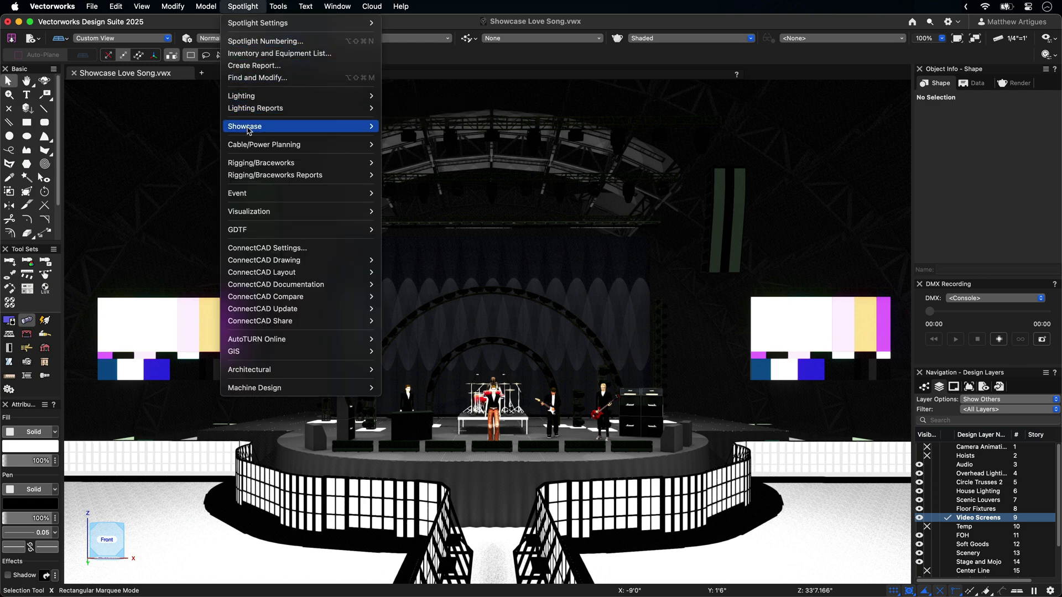
pyautogui.moveTo(305, 133)
pyautogui.click(392, 127)
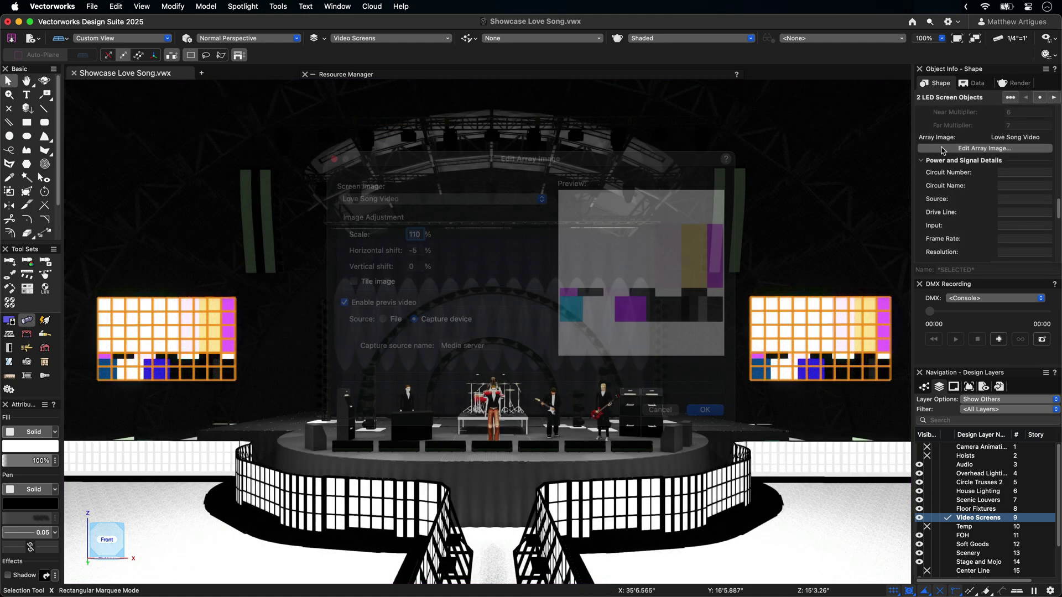
pyautogui.click(943, 148)
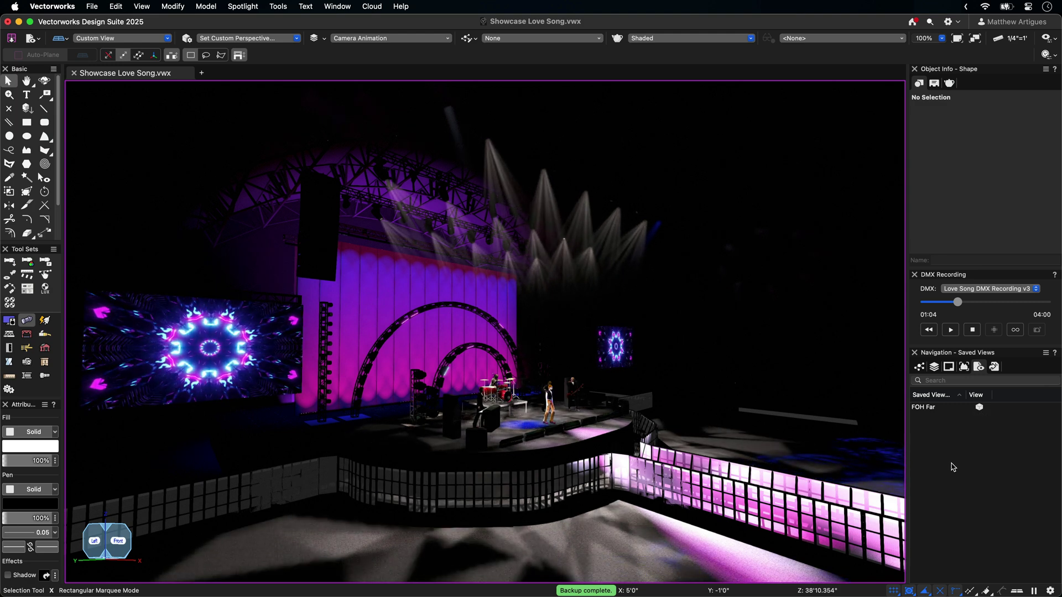
# Save the stage-right angle as 'Stage Right ISO' with render mode and DMX, then recall it
pyautogui.rightClick(952, 468)
pyautogui.click(966, 469)
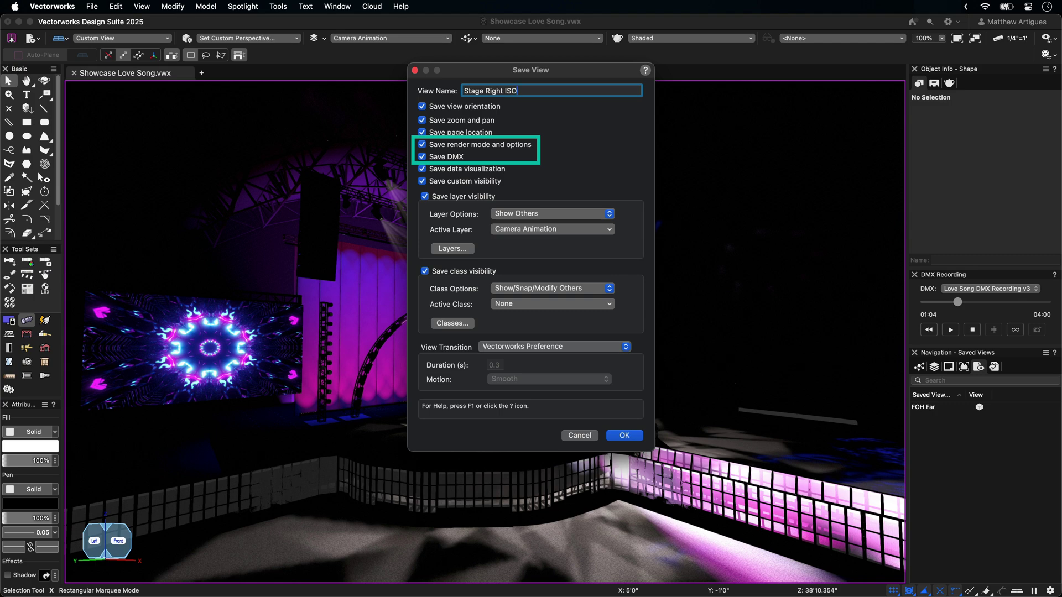
pyautogui.click(624, 436)
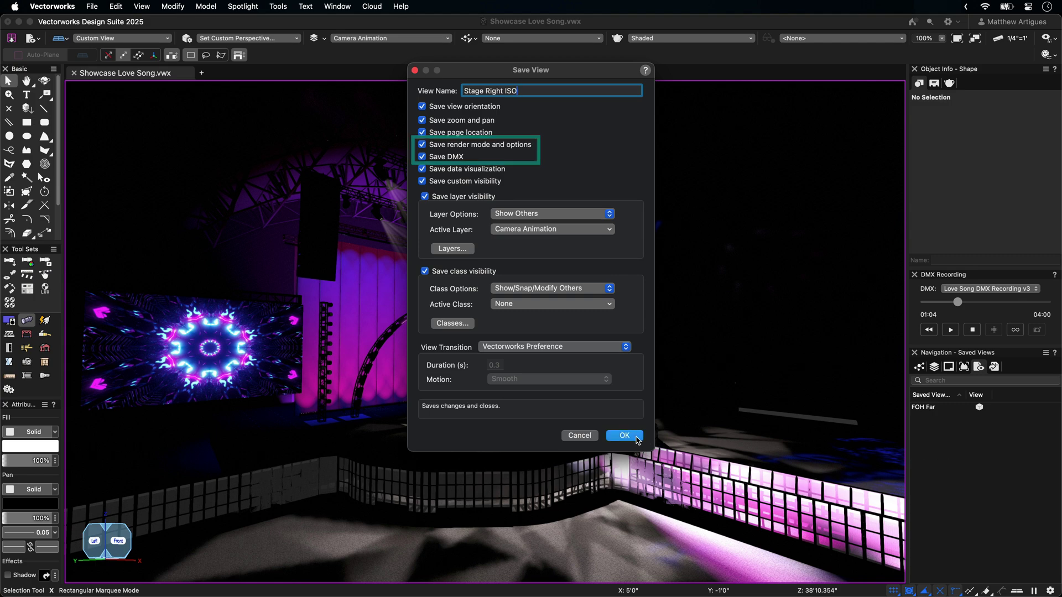
pyautogui.click(978, 408)
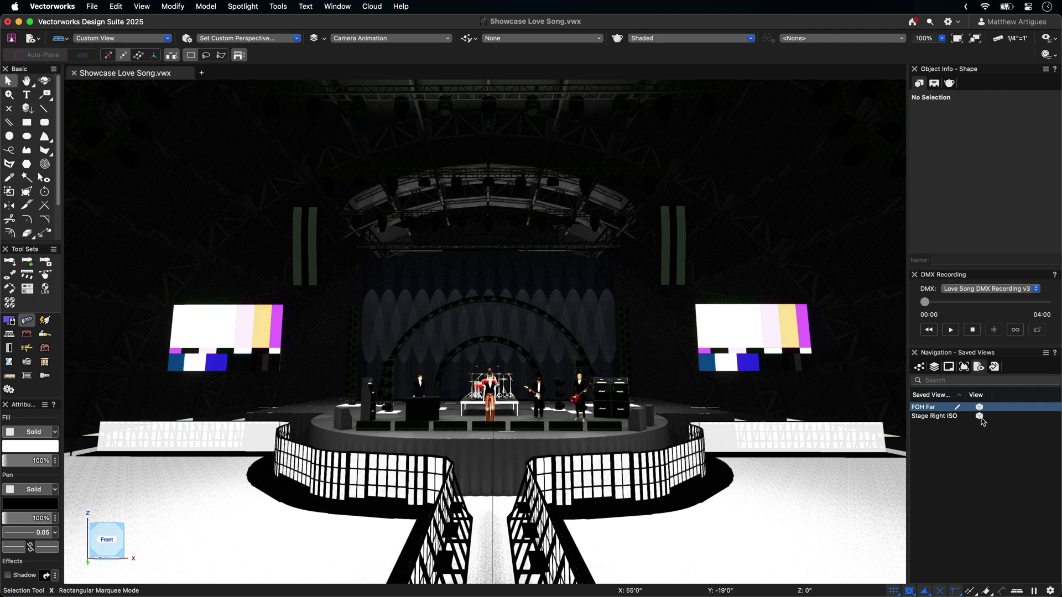
pyautogui.click(979, 416)
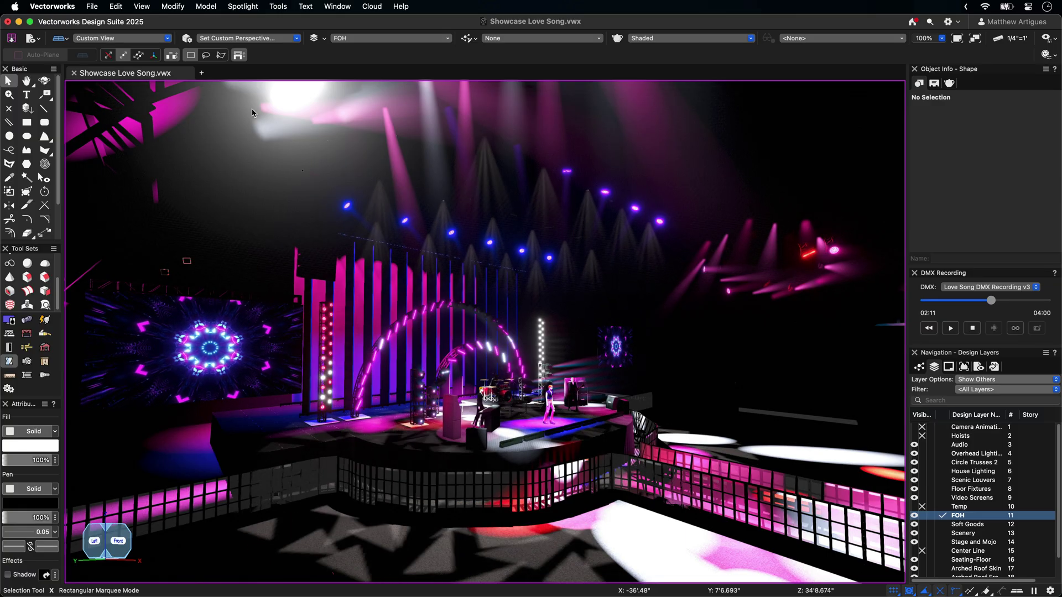
# Create a Showcase-rendered viewport with DMX at 01:56, then play the camera animation preview
pyautogui.click(145, 6)
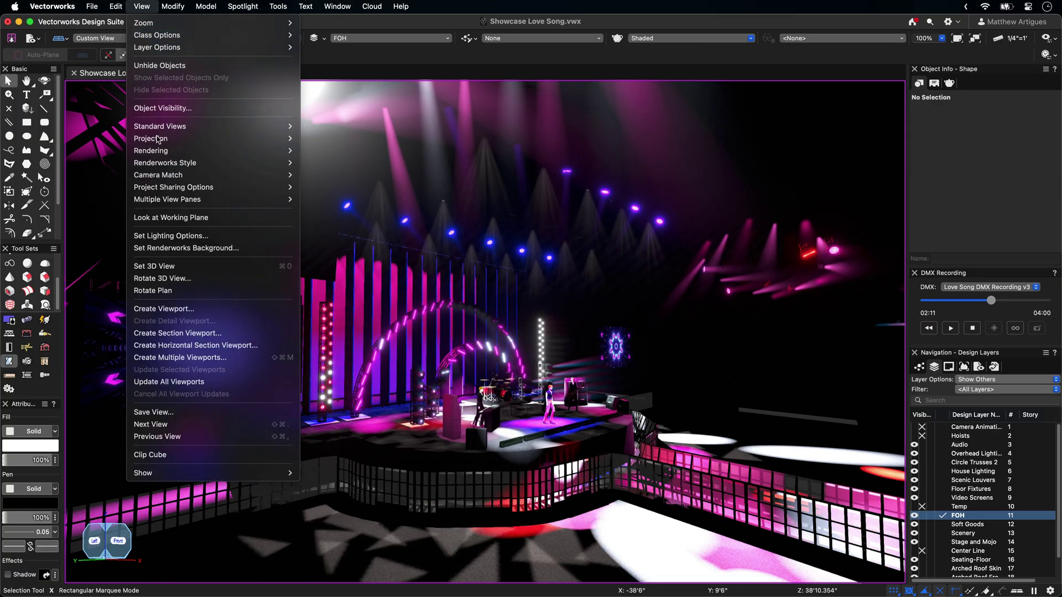
pyautogui.click(167, 308)
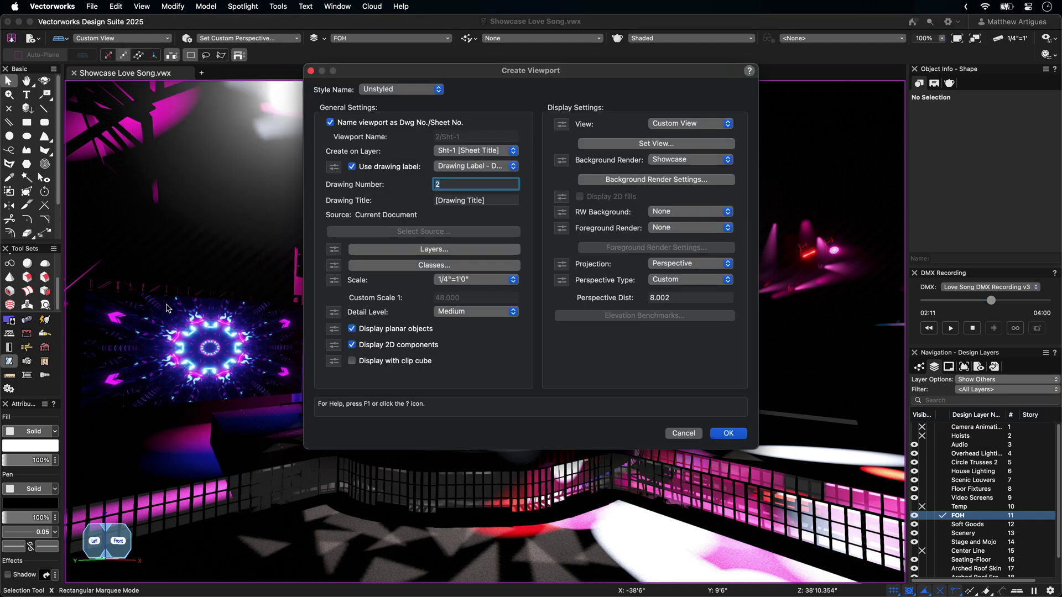
pyautogui.click(713, 160)
pyautogui.click(713, 161)
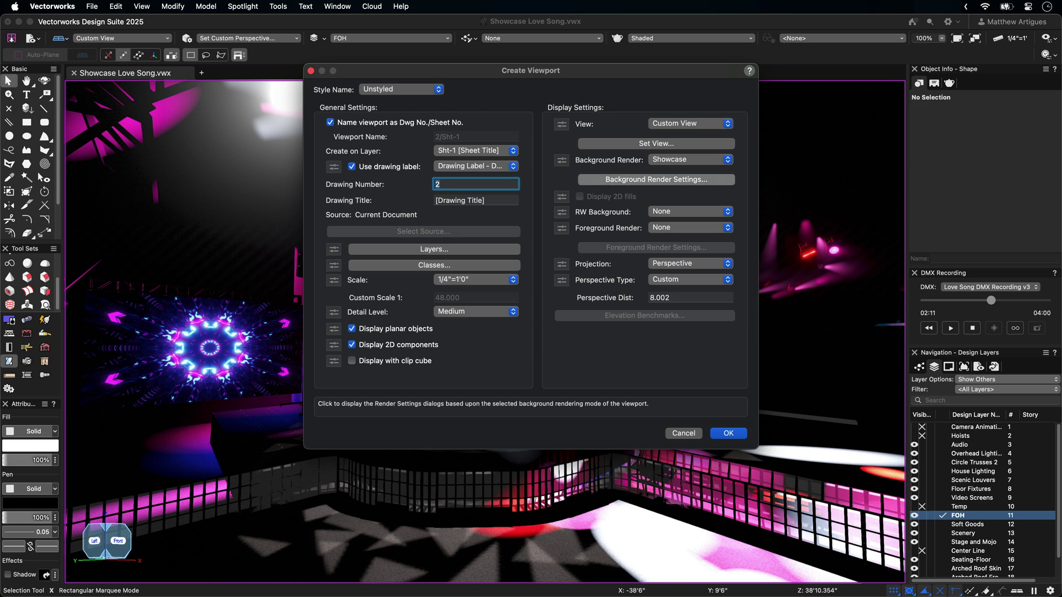
pyautogui.click(706, 181)
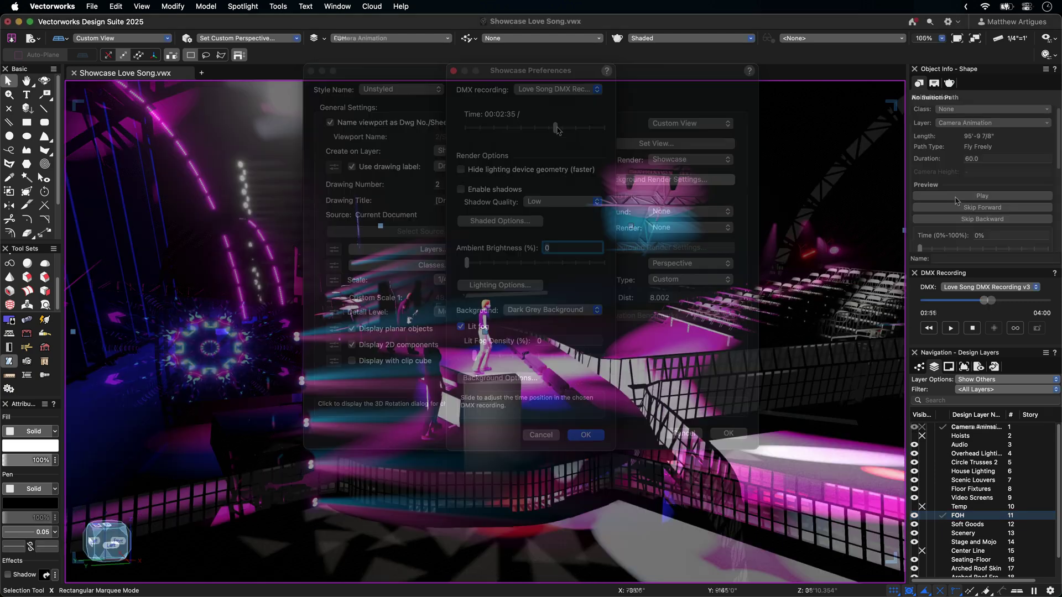
pyautogui.click(956, 197)
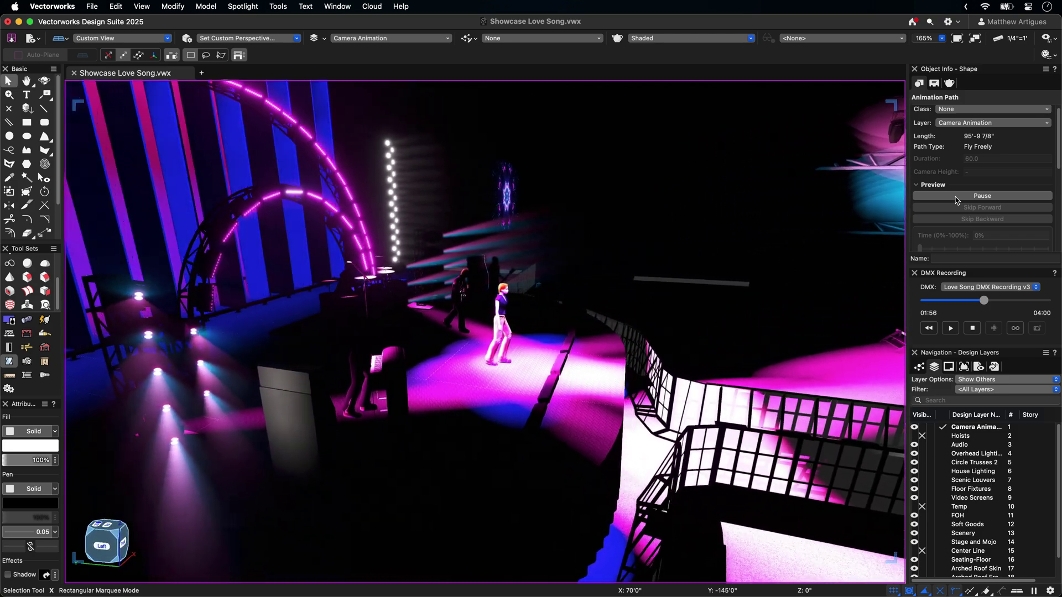
# Set the camera-animation movie to Showcase rendering using Love Song DMX Recording v3
pyautogui.scroll(-3, 968, 210)
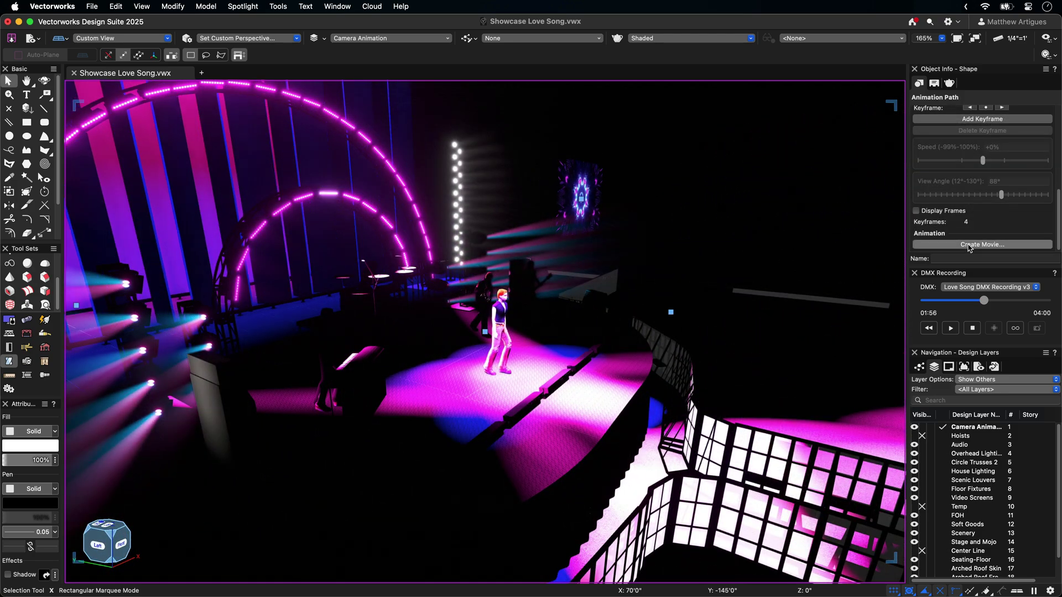
pyautogui.click(969, 246)
pyautogui.click(620, 145)
pyautogui.click(581, 191)
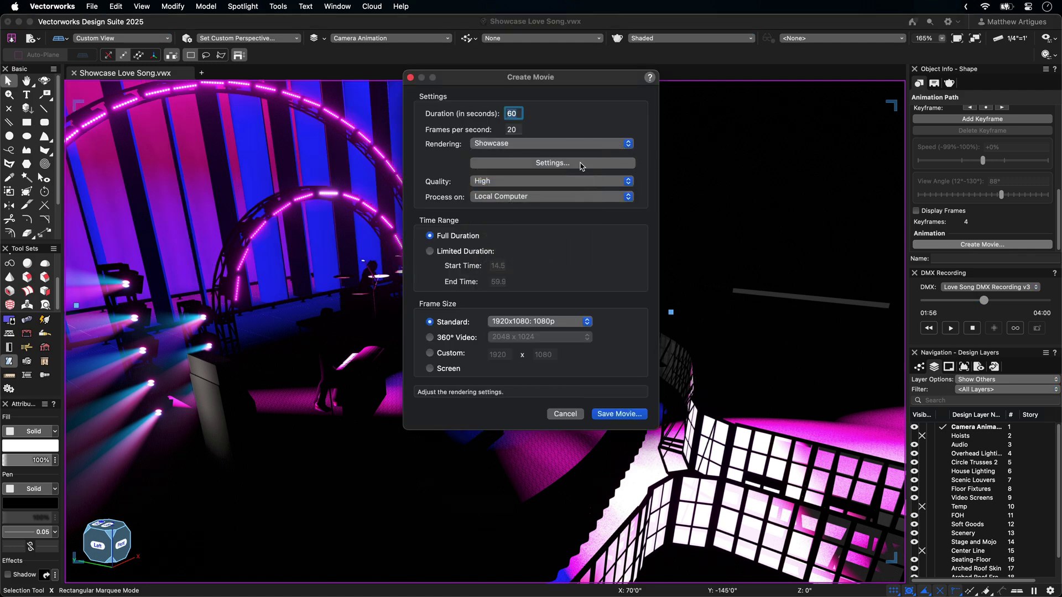
pyautogui.click(582, 164)
pyautogui.click(578, 90)
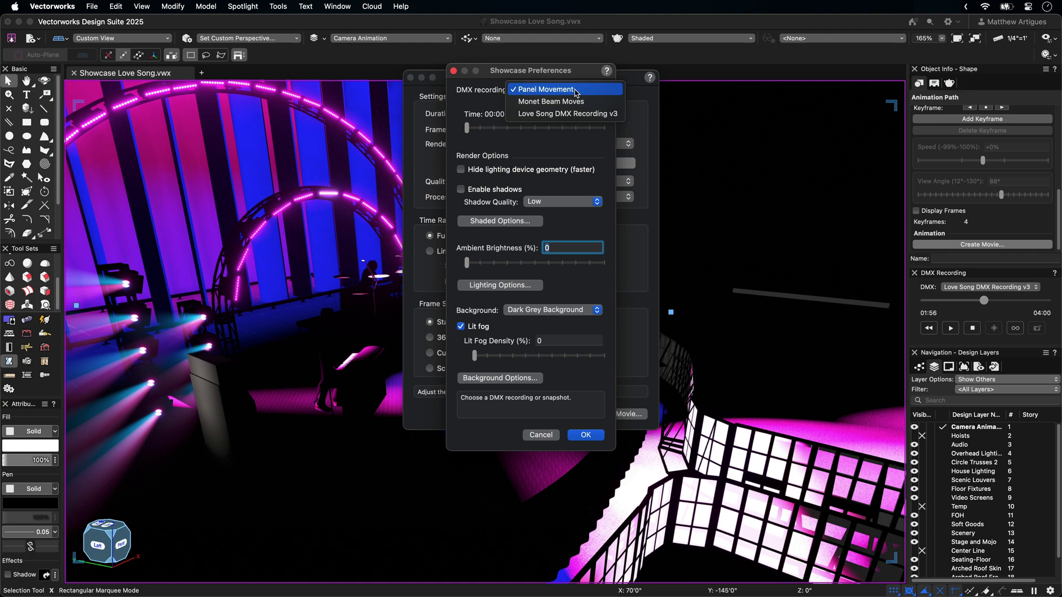
pyautogui.click(578, 114)
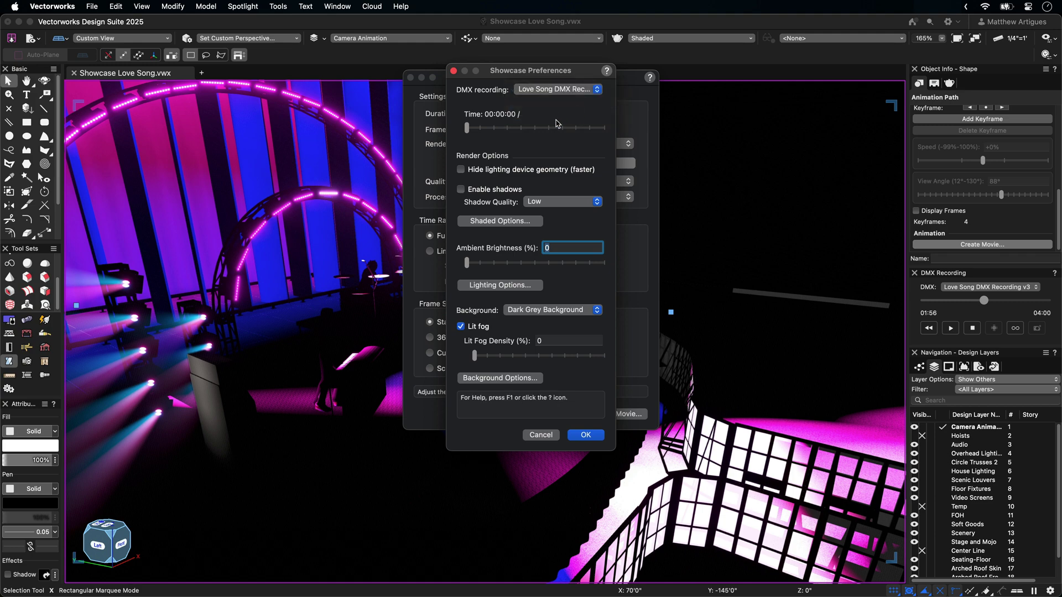